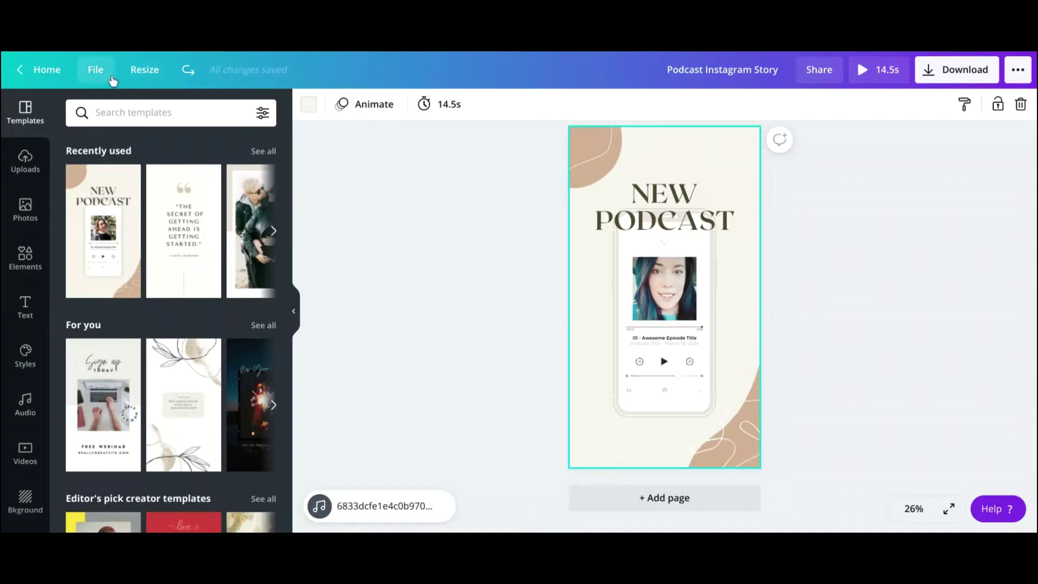
Step: Resize the vertical podcast story design to a 1000 × 1500 px Pinterest Pin
{"action": "left_click", "coordinate": [157, 79]}
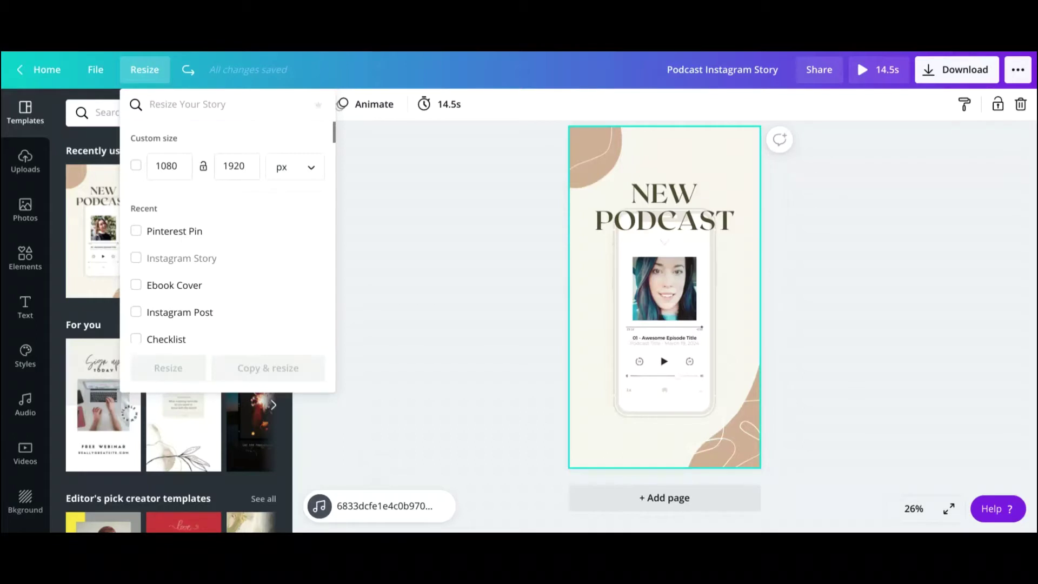
{"action": "left_click", "coordinate": [136, 232]}
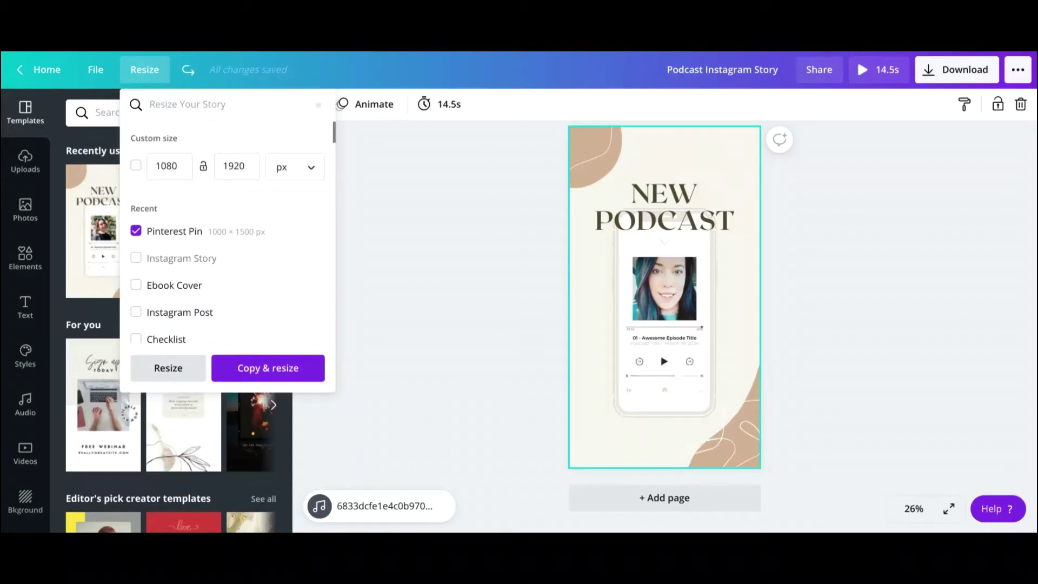
{"action": "left_click", "coordinate": [180, 372]}
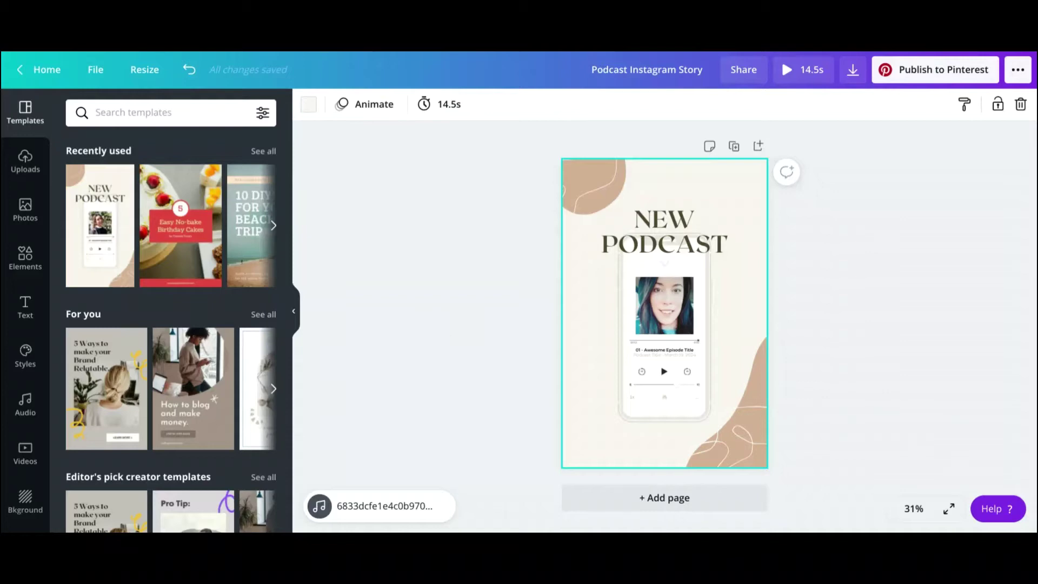
Step: Resize the podcast Pinterest Pin design into a square Instagram Post
{"action": "left_click", "coordinate": [145, 71]}
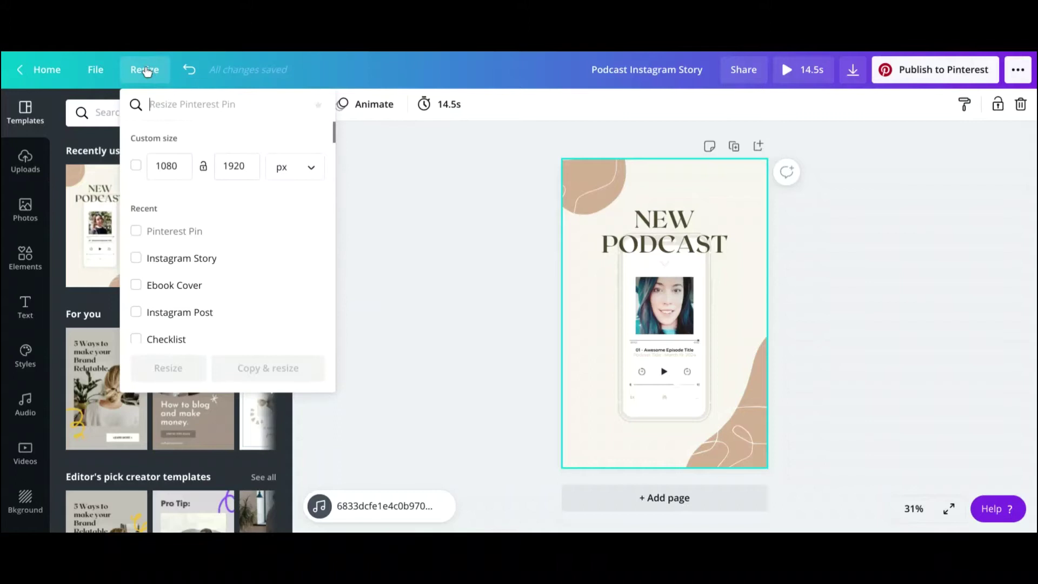
{"action": "left_click", "coordinate": [136, 314]}
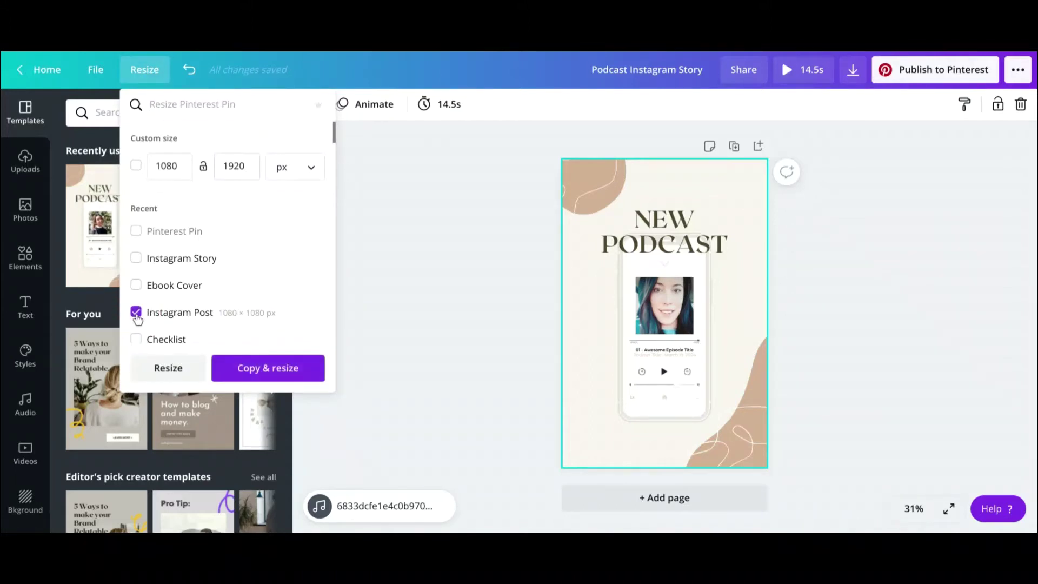
{"action": "left_click", "coordinate": [168, 368]}
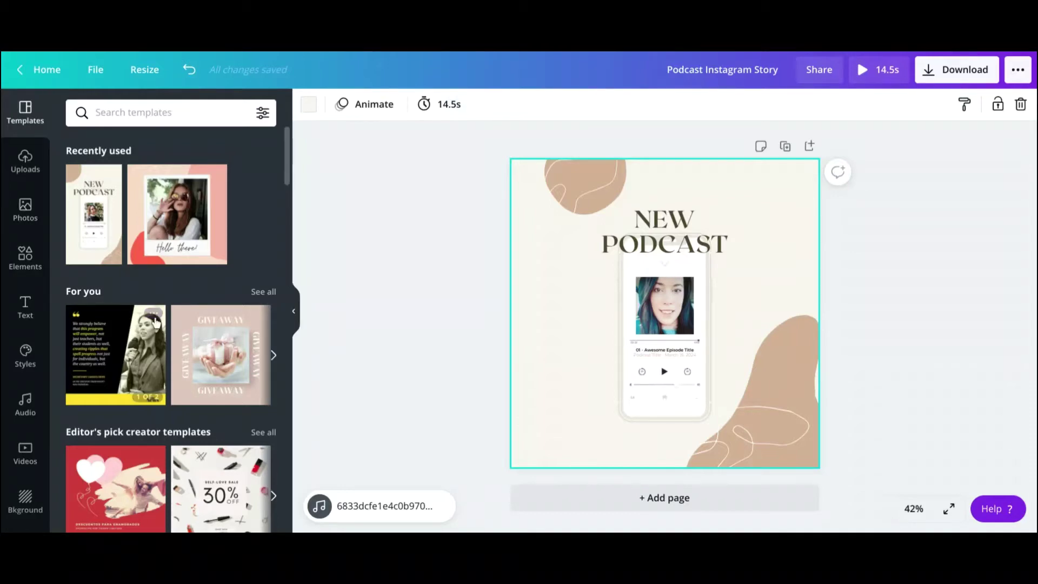
{"action": "mouse_move", "coordinate": [165, 327]}
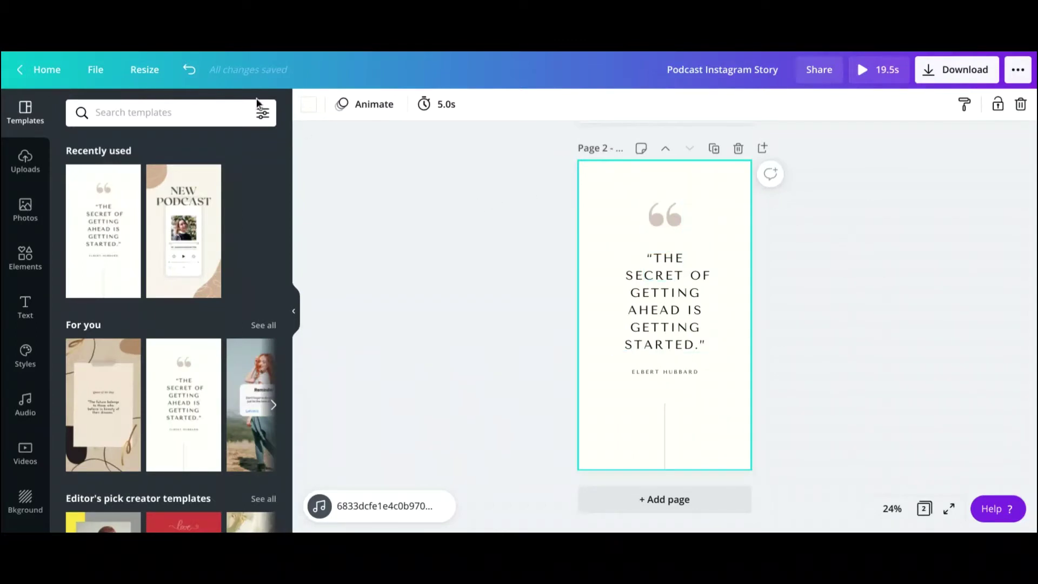
Step: Resize the two-page quote design to a 1000 × 1500 px Pinterest Pin
{"action": "left_click", "coordinate": [153, 72]}
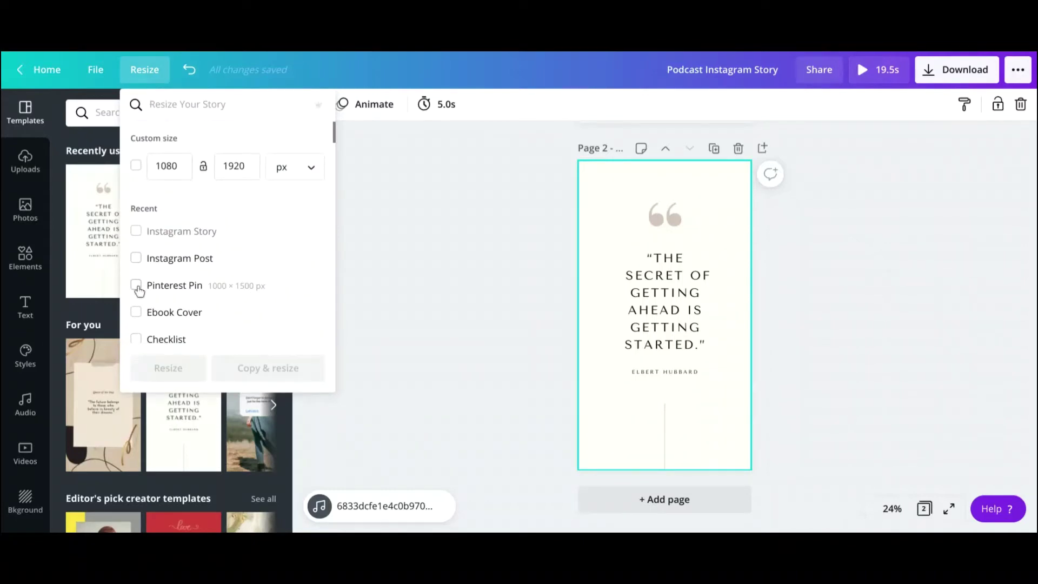
{"action": "left_click", "coordinate": [136, 285]}
{"action": "left_click", "coordinate": [168, 372]}
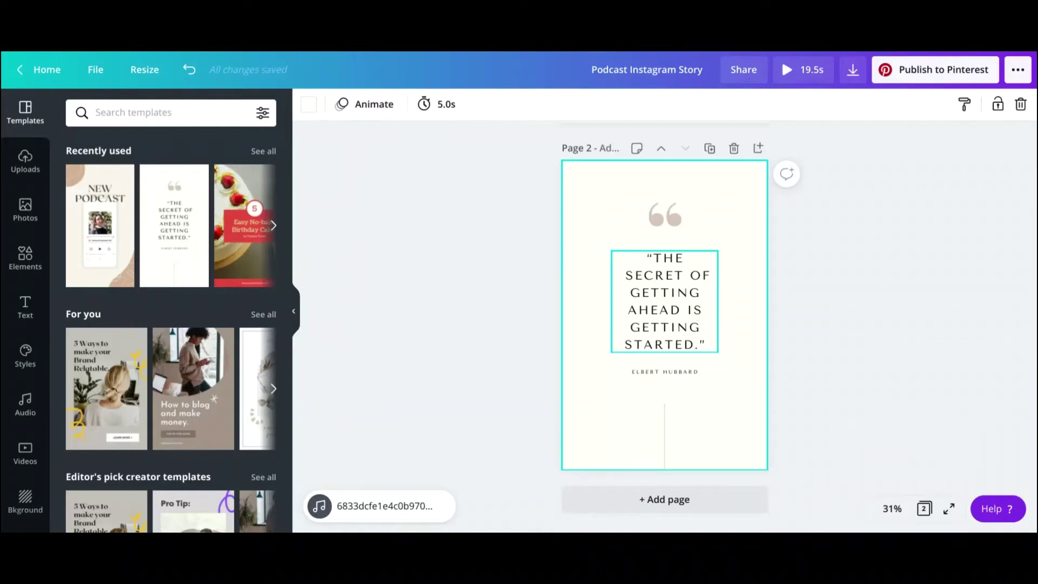
{"action": "left_click", "coordinate": [695, 308]}
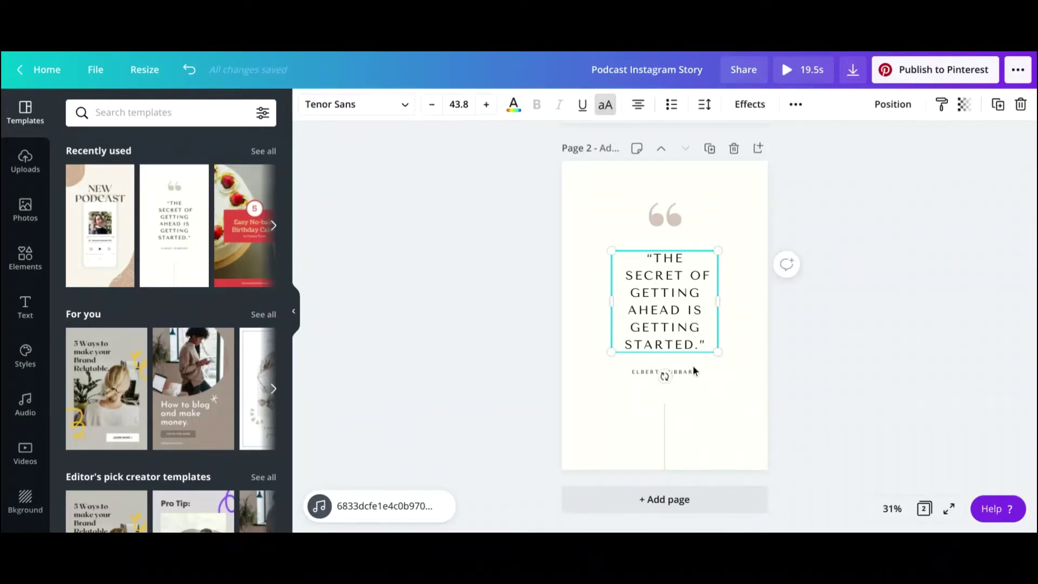
Step: Give the quote page a light grey background colour
{"action": "left_click", "coordinate": [705, 178]}
{"action": "left_click", "coordinate": [306, 108]}
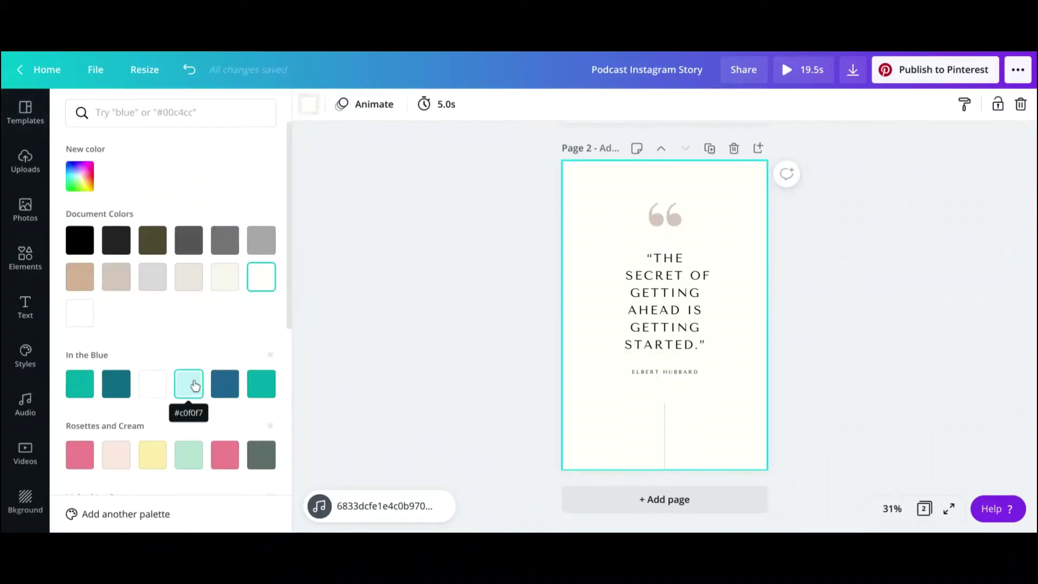
{"action": "left_click", "coordinate": [158, 286]}
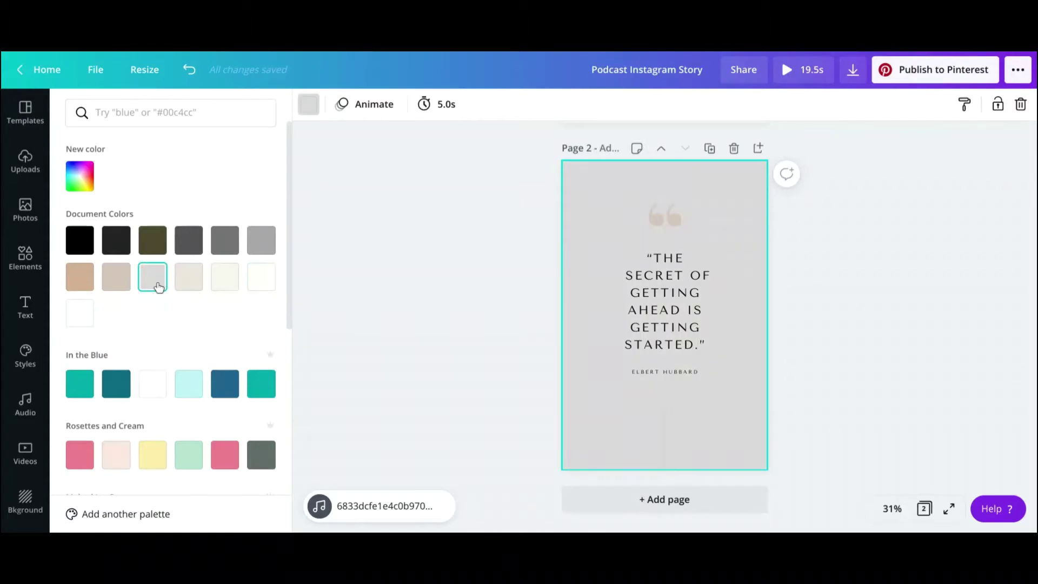
Step: Set the quote text in the RoxboroughCF Bold font
{"action": "left_click", "coordinate": [623, 327]}
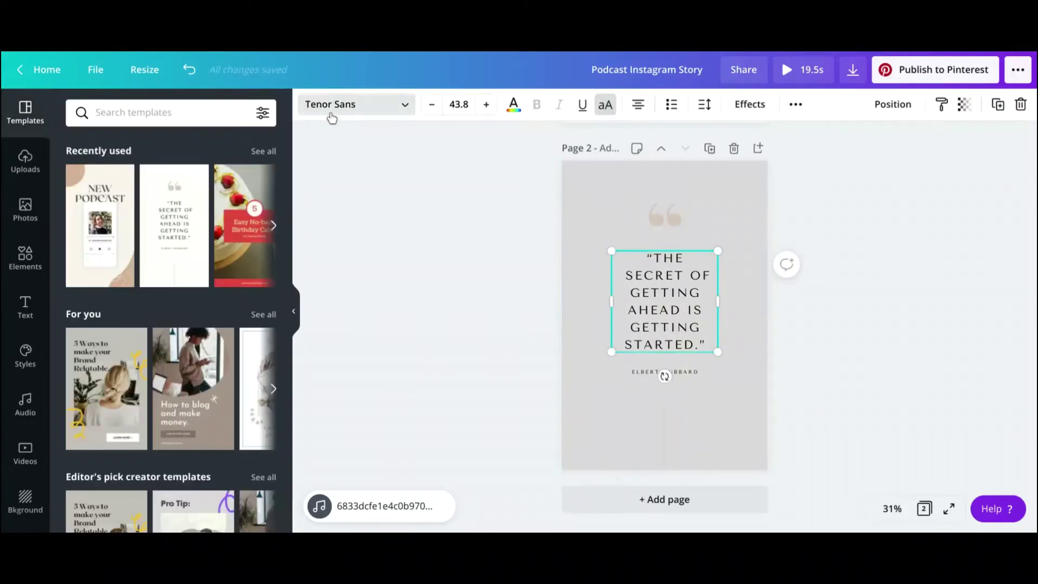
{"action": "left_click", "coordinate": [325, 109]}
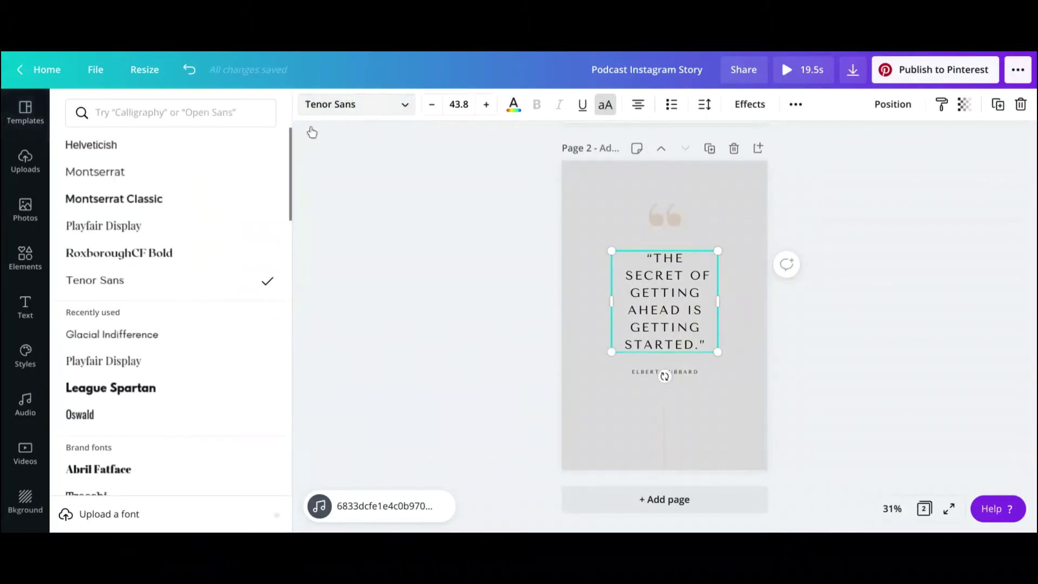
{"action": "left_click", "coordinate": [166, 258]}
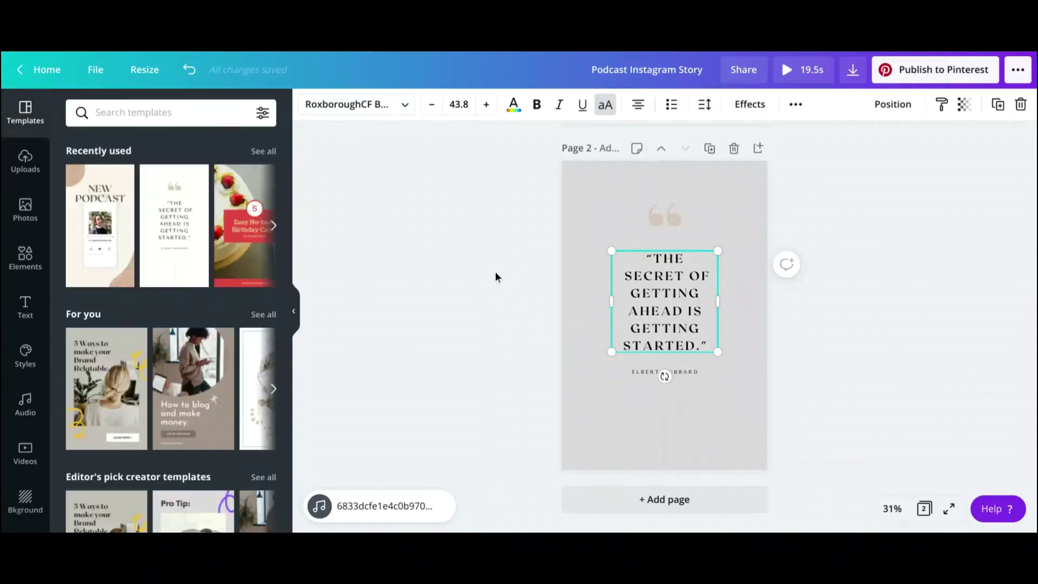
{"action": "left_click", "coordinate": [495, 271]}
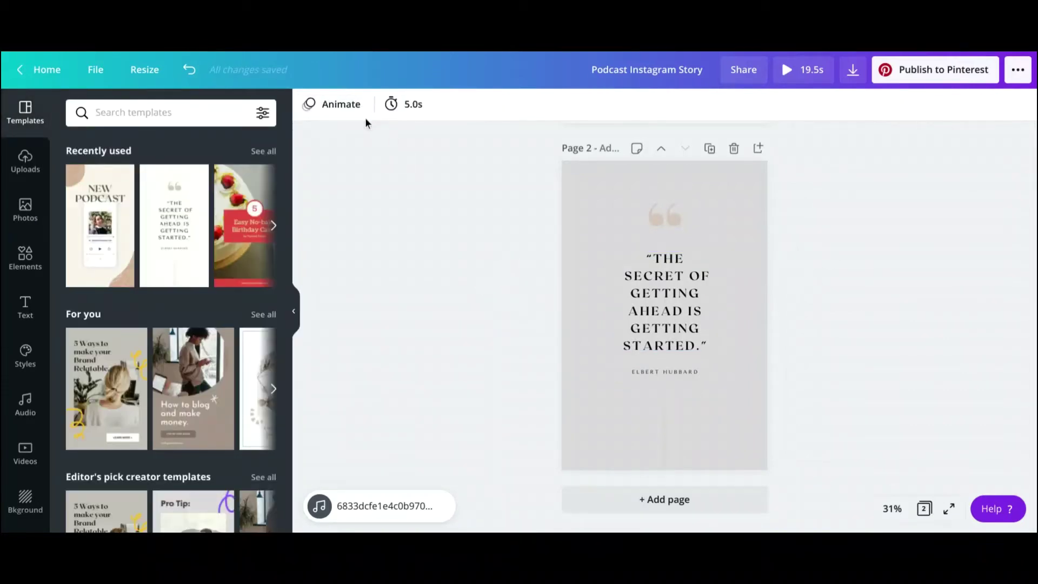
{"action": "left_click", "coordinate": [159, 81]}
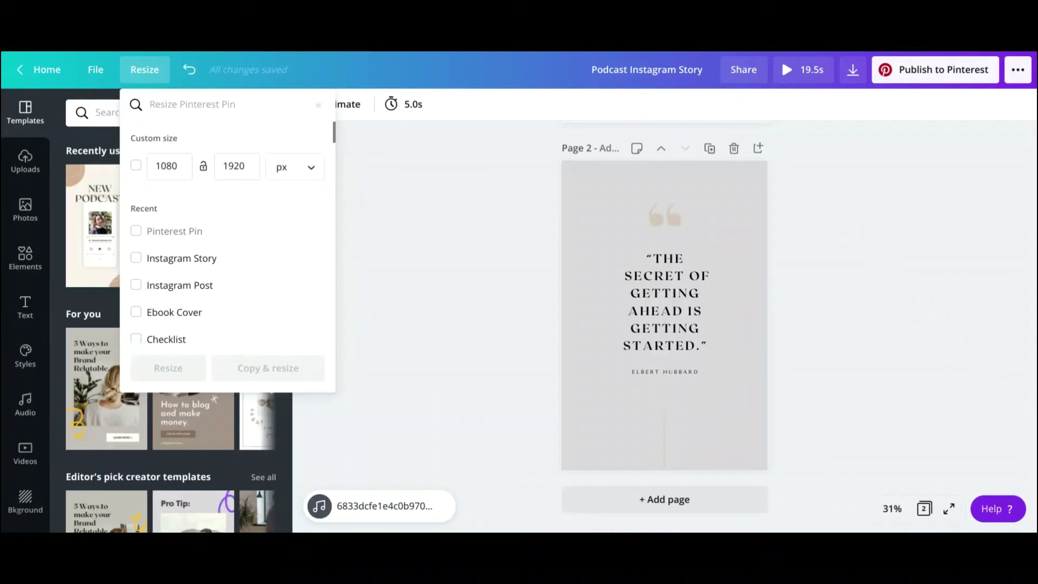
Step: Resize the quote design to a US Letter Document size
{"action": "type", "text": "us"}
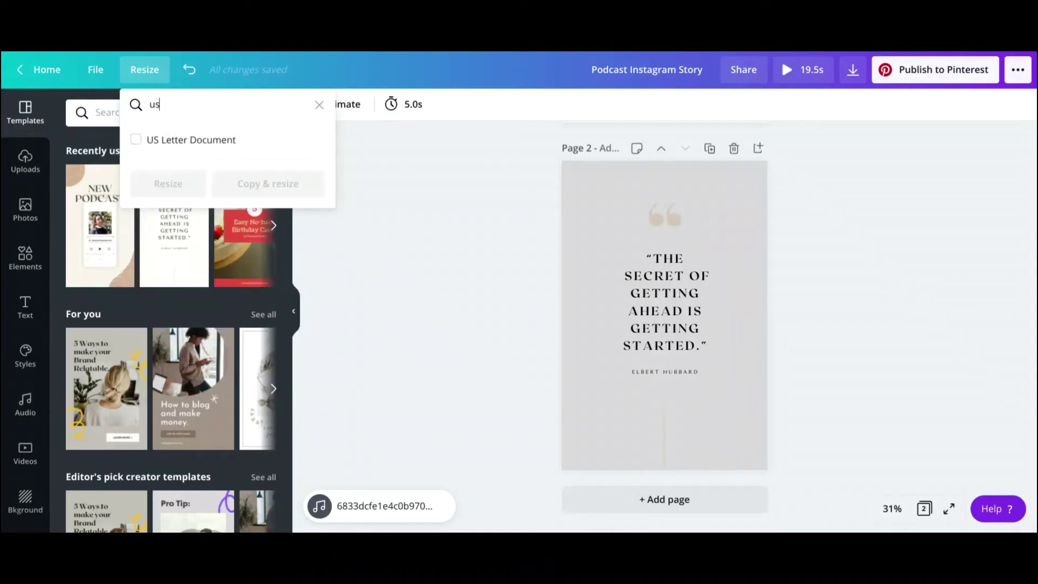
{"action": "left_click", "coordinate": [136, 140]}
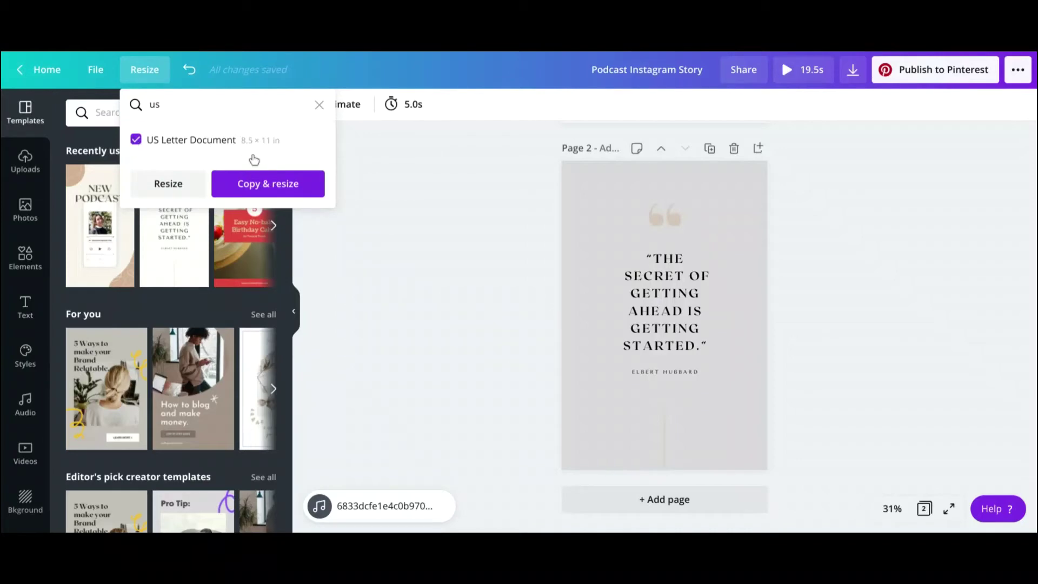
{"action": "left_click", "coordinate": [171, 189]}
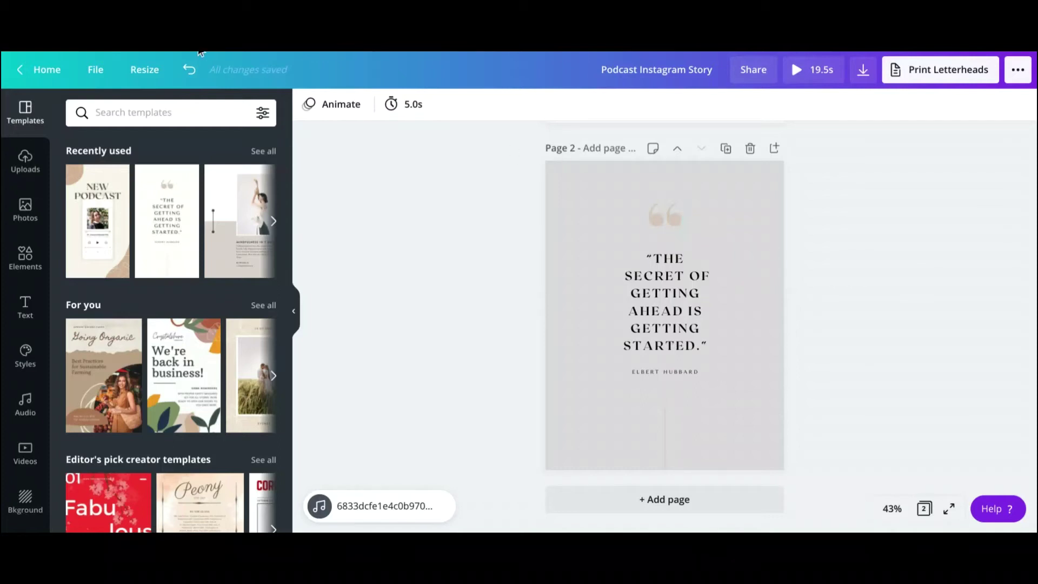
{"action": "left_click", "coordinate": [162, 73]}
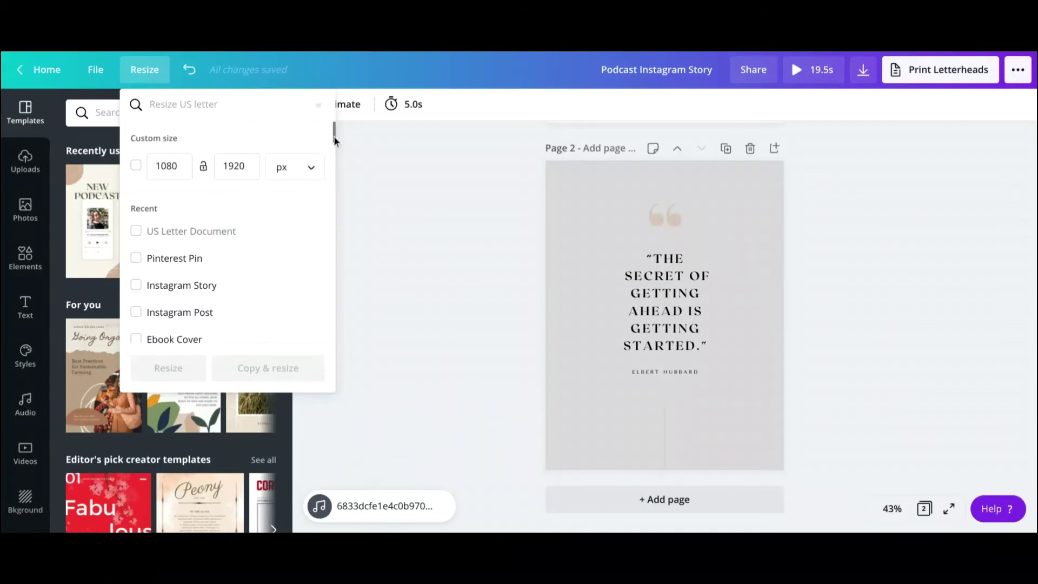
{"action": "left_click", "coordinate": [158, 162]}
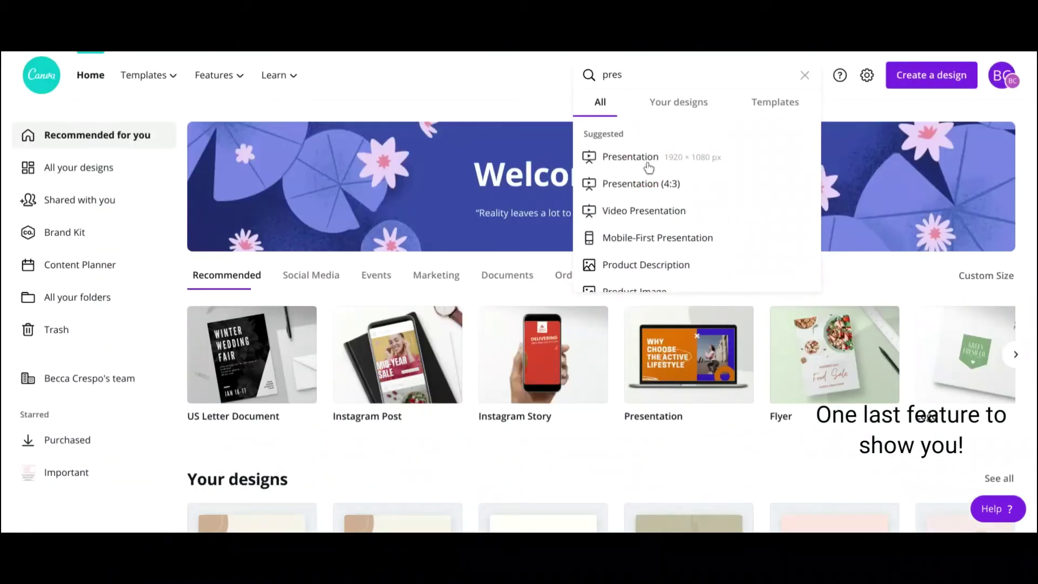
Step: Open the Cream and Teal Flower 'Creative Writing 101' presentation template in the editor
{"action": "left_click", "coordinate": [647, 164]}
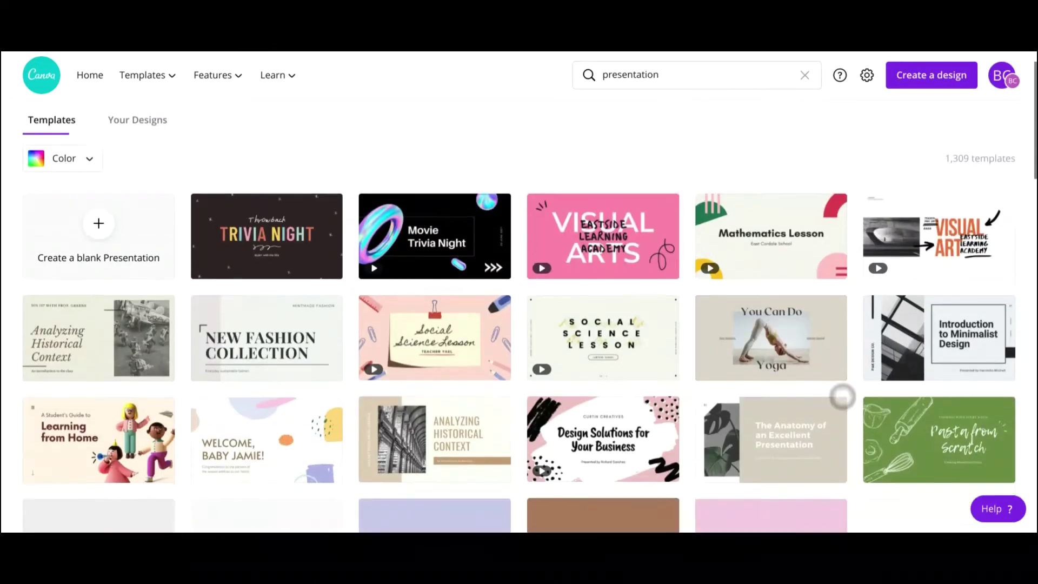
{"action": "scroll", "coordinate": [884, 320], "scroll_direction": "down", "scroll_amount": 5}
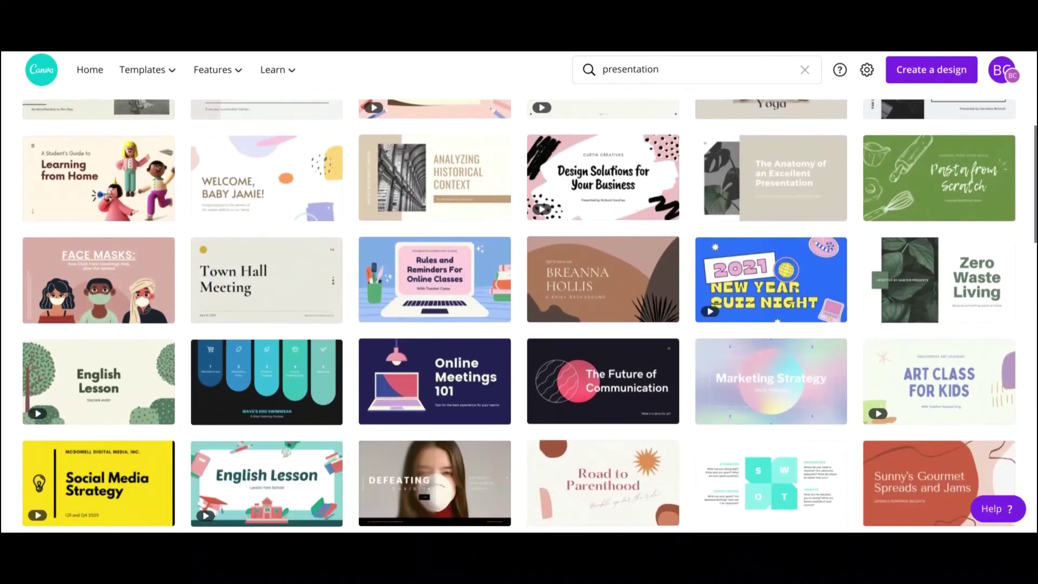
{"action": "mouse_move", "coordinate": [488, 259]}
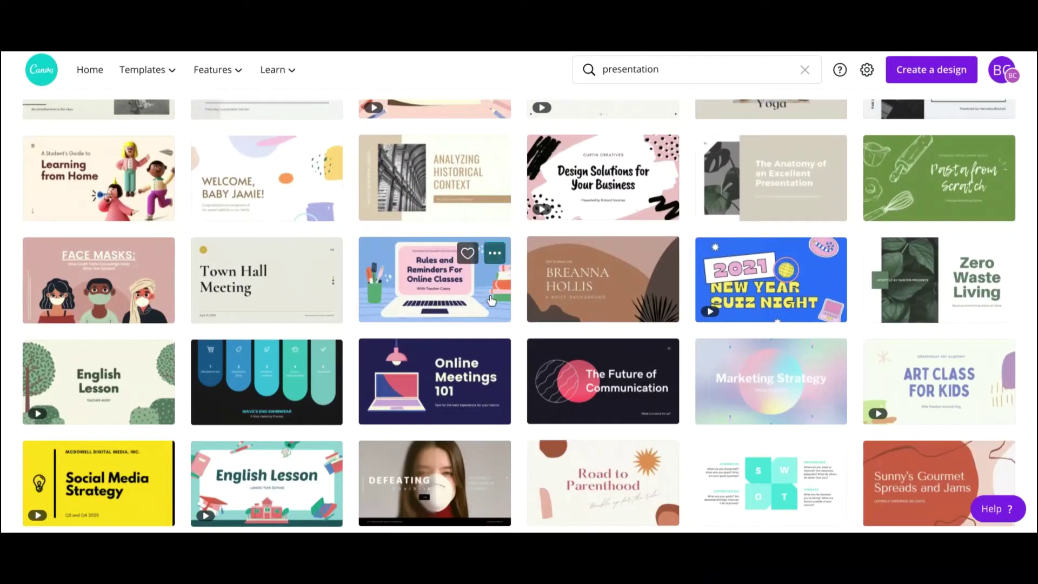
{"action": "scroll", "coordinate": [913, 232], "scroll_direction": "down", "scroll_amount": 3}
{"action": "scroll", "coordinate": [913, 233], "scroll_direction": "down", "scroll_amount": 8}
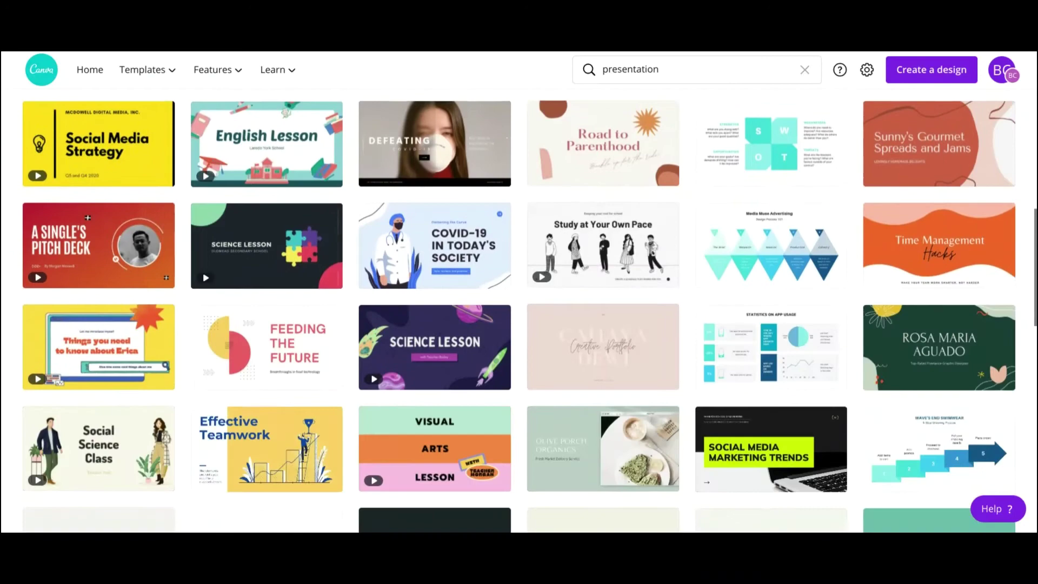
{"action": "scroll", "coordinate": [877, 357], "scroll_direction": "down", "scroll_amount": 5}
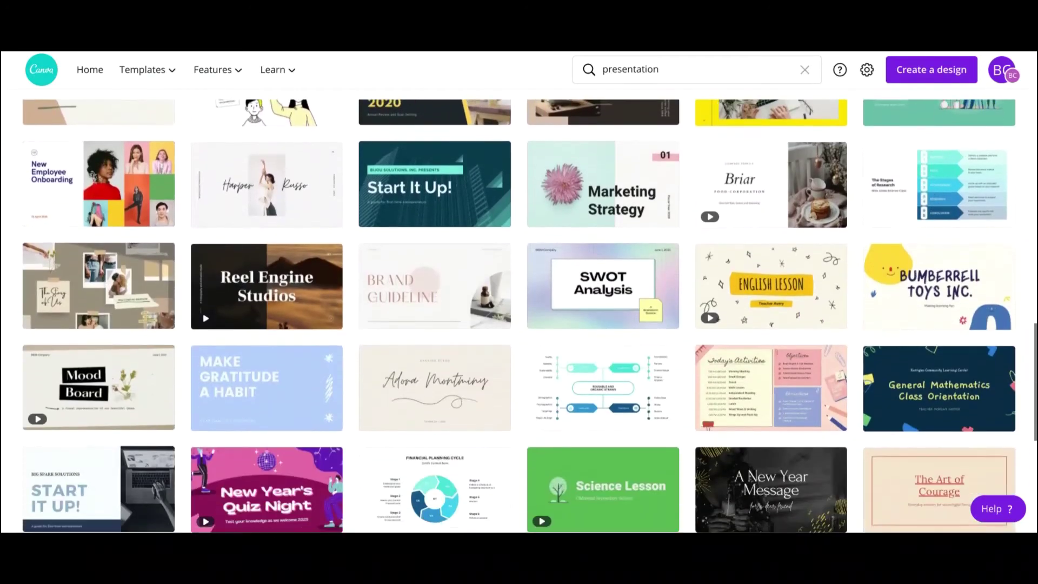
{"action": "scroll", "coordinate": [857, 381], "scroll_direction": "down", "scroll_amount": 3}
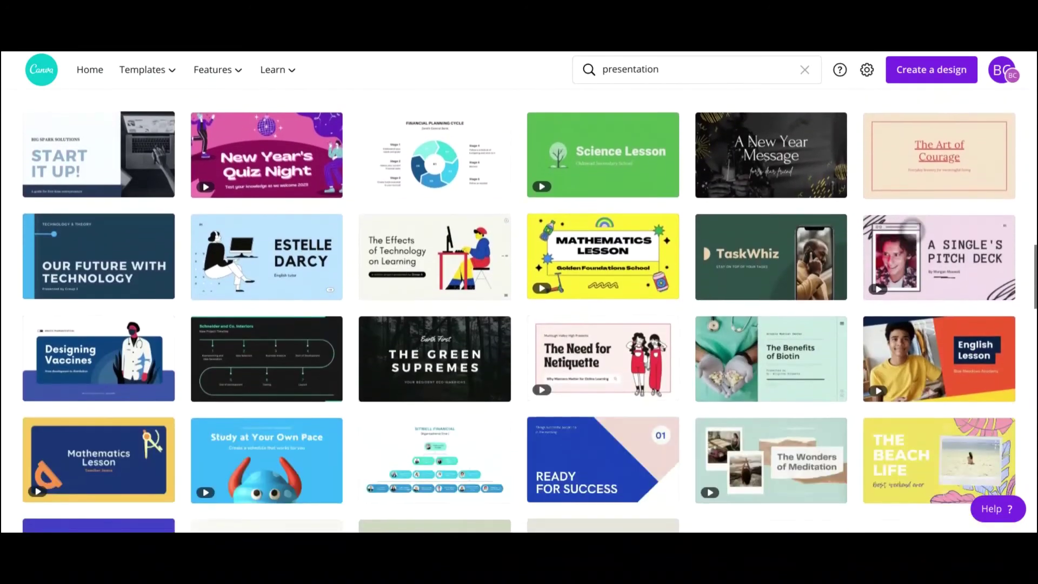
{"action": "scroll", "coordinate": [519, 316], "scroll_direction": "down", "scroll_amount": 4}
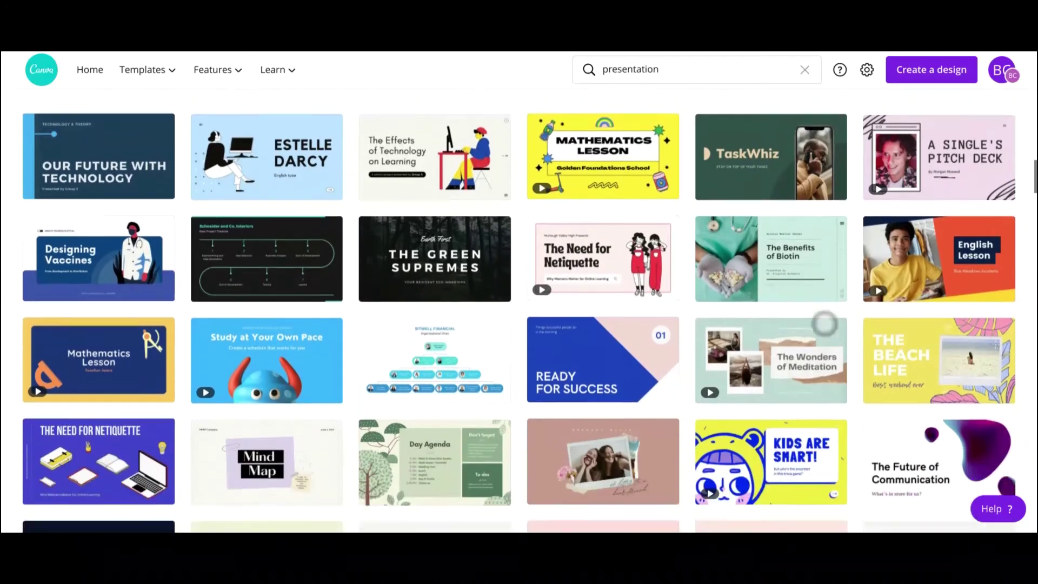
{"action": "scroll", "coordinate": [518, 316], "scroll_direction": "down", "scroll_amount": 3}
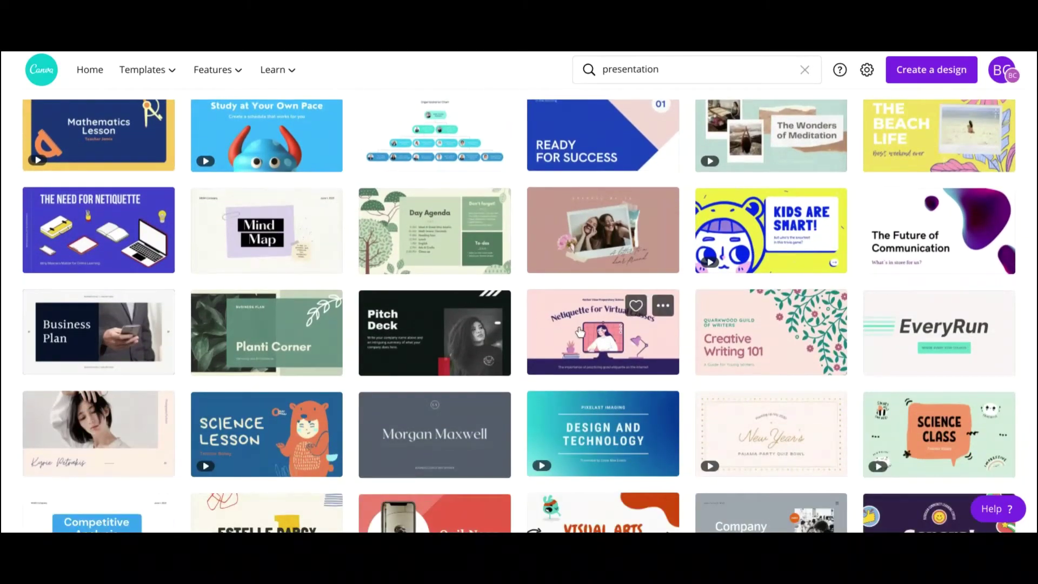
{"action": "mouse_move", "coordinate": [736, 338]}
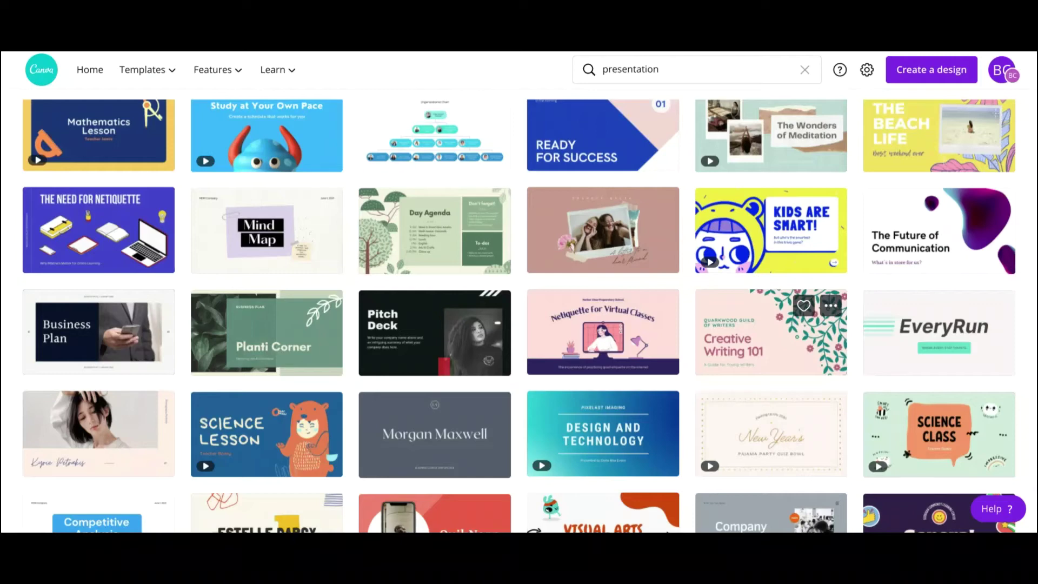
{"action": "left_click", "coordinate": [755, 340]}
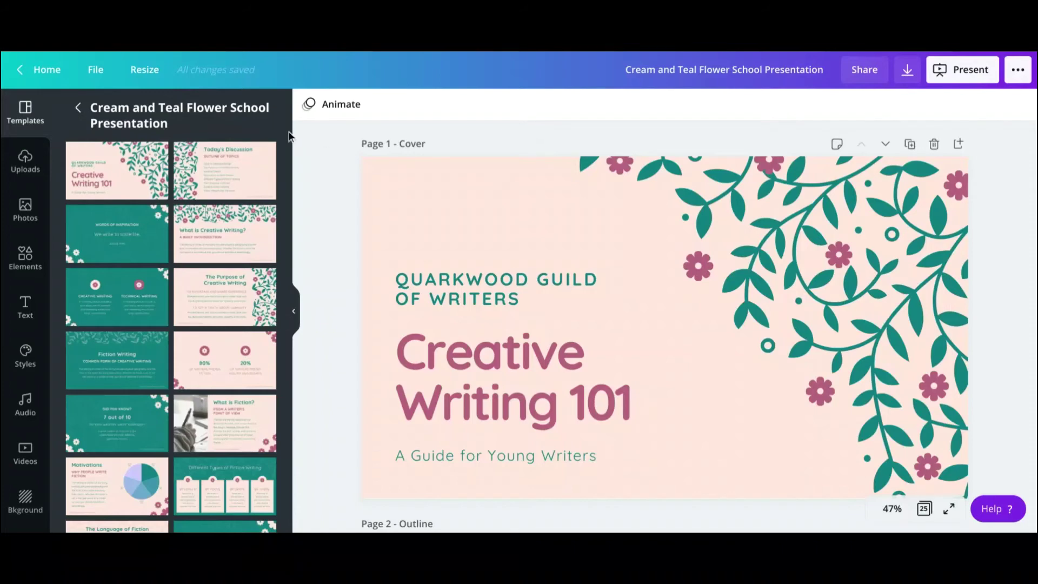
Step: Resize the Creative Writing 101 presentation to Pinterest Pin proportions
{"action": "left_click", "coordinate": [148, 76]}
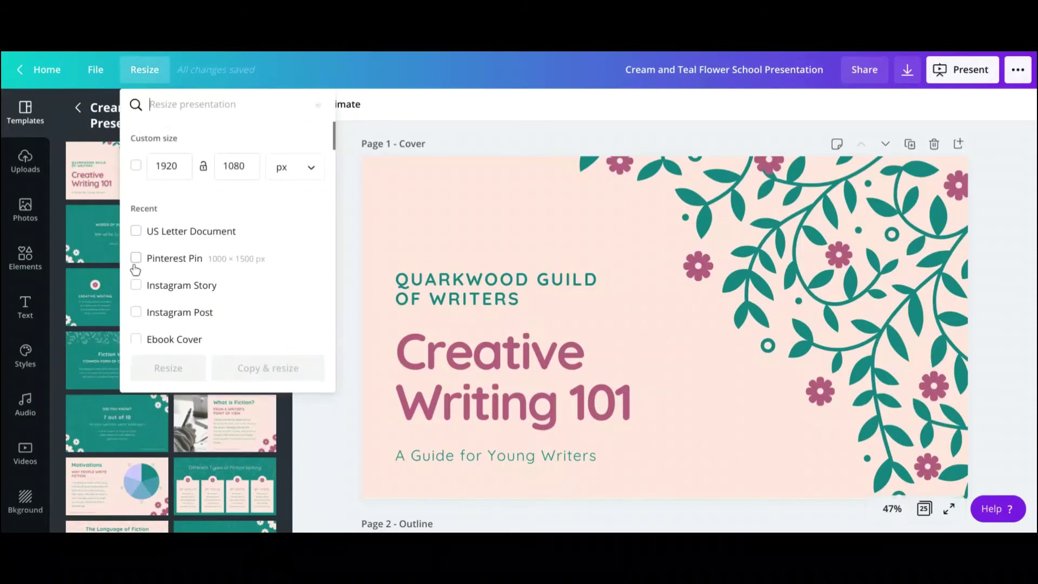
{"action": "left_click", "coordinate": [136, 260]}
{"action": "left_click", "coordinate": [174, 370]}
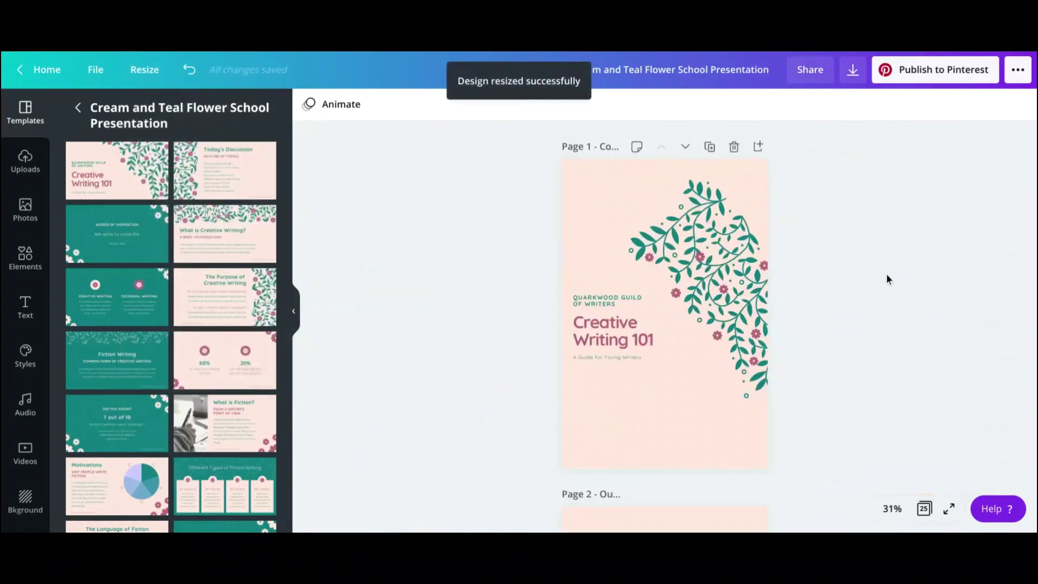
{"action": "left_click", "coordinate": [887, 279]}
Step: Scroll through the resized tall, narrow pages to check them
{"action": "scroll", "coordinate": [887, 279], "scroll_direction": "down", "scroll_amount": 10}
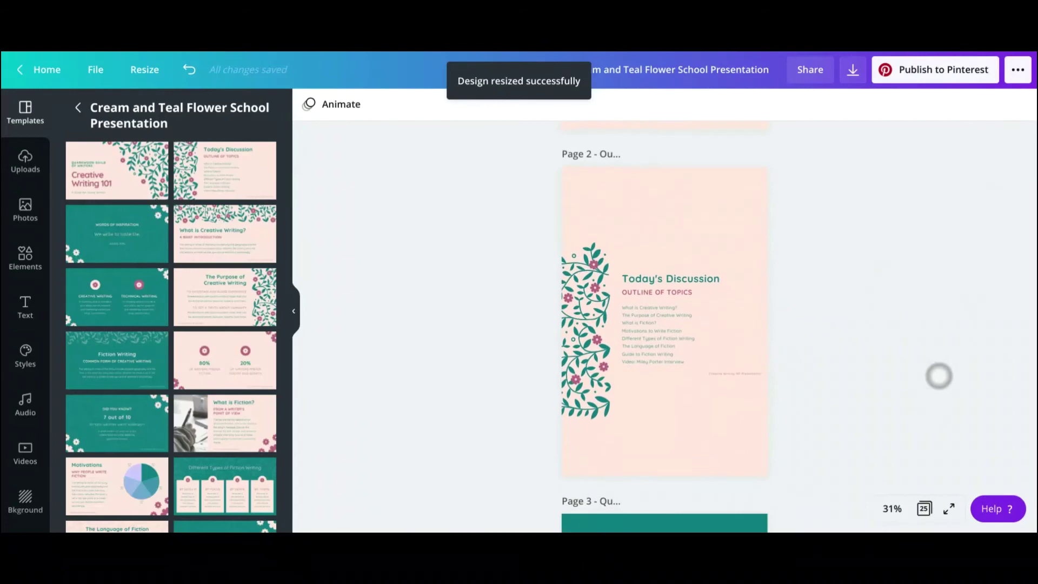
{"action": "scroll", "coordinate": [882, 301], "scroll_direction": "down", "scroll_amount": 7}
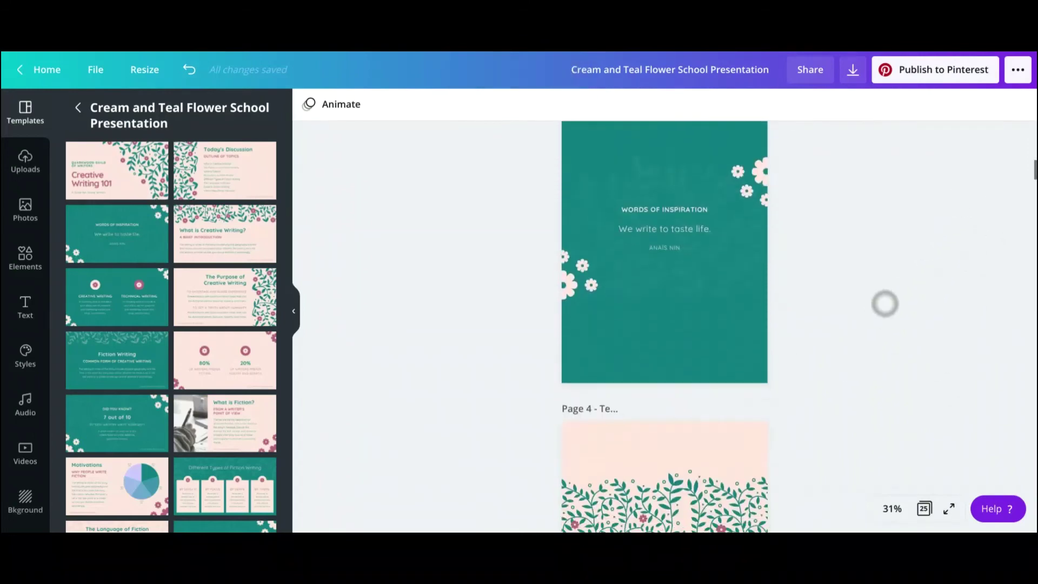
{"action": "scroll", "coordinate": [943, 297], "scroll_direction": "down", "scroll_amount": 3}
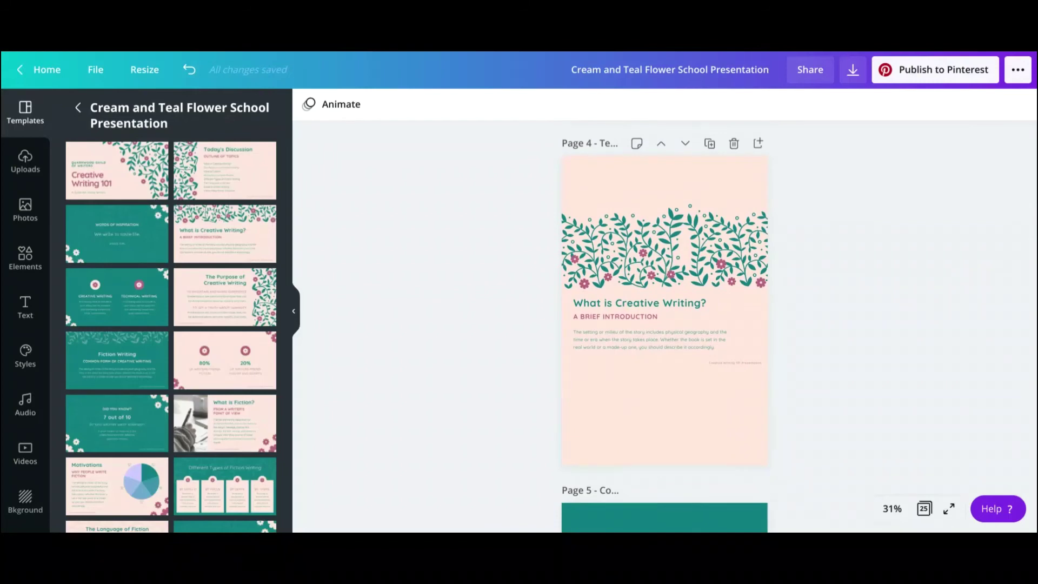
{"action": "scroll", "coordinate": [887, 310], "scroll_direction": "down", "scroll_amount": 7}
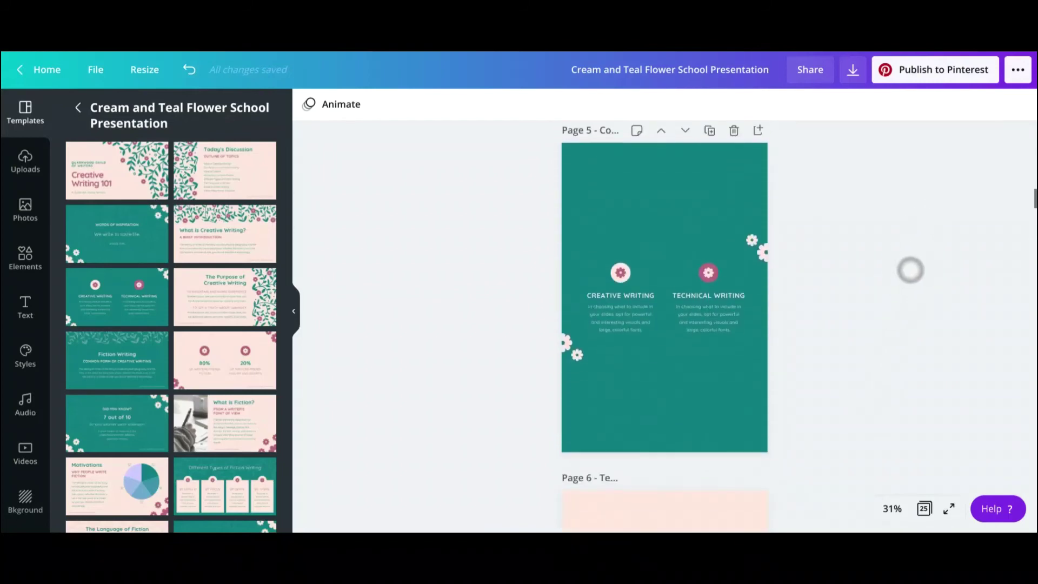
{"action": "scroll", "coordinate": [938, 216], "scroll_direction": "up", "scroll_amount": 20}
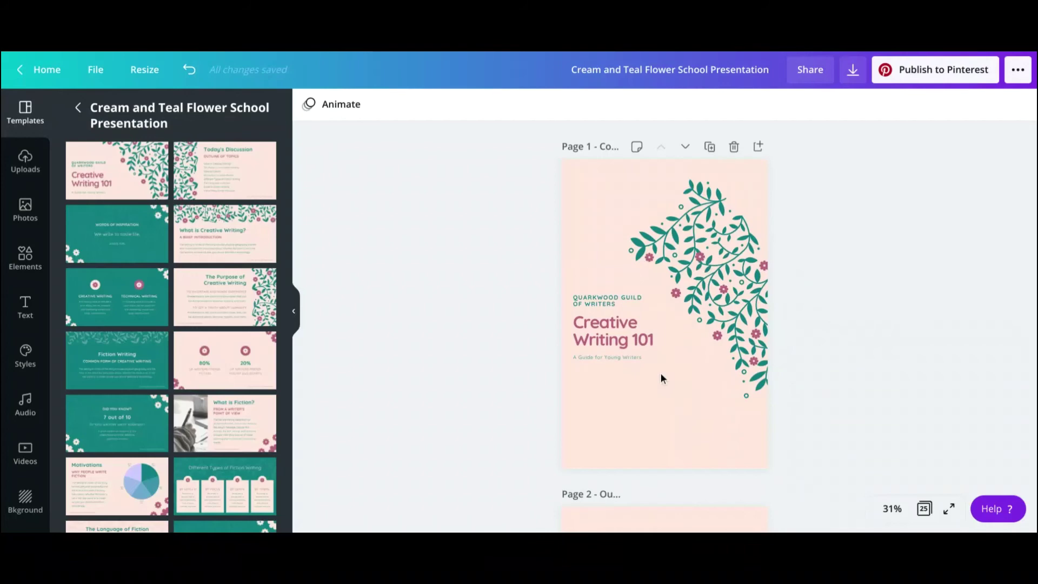
{"action": "scroll", "coordinate": [648, 394], "scroll_direction": "down", "scroll_amount": 5}
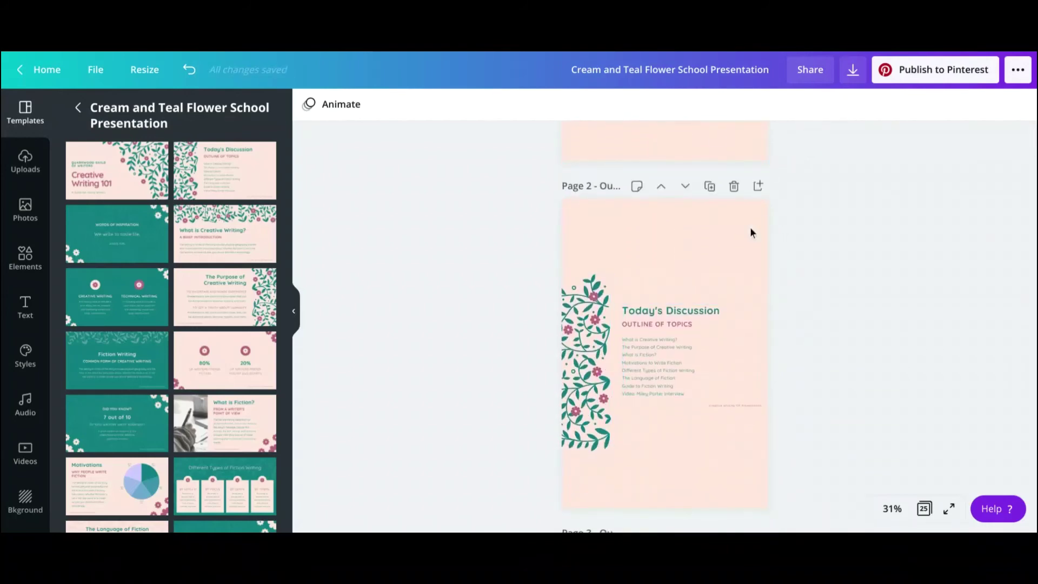
{"action": "scroll", "coordinate": [712, 452], "scroll_direction": "down", "scroll_amount": 8}
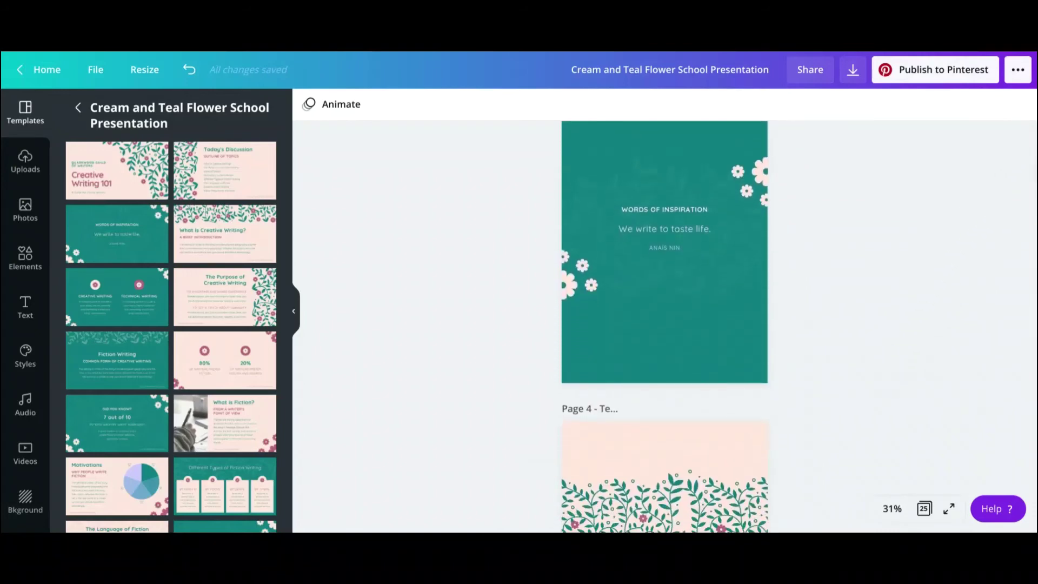
{"action": "scroll", "coordinate": [917, 248], "scroll_direction": "down", "scroll_amount": 5}
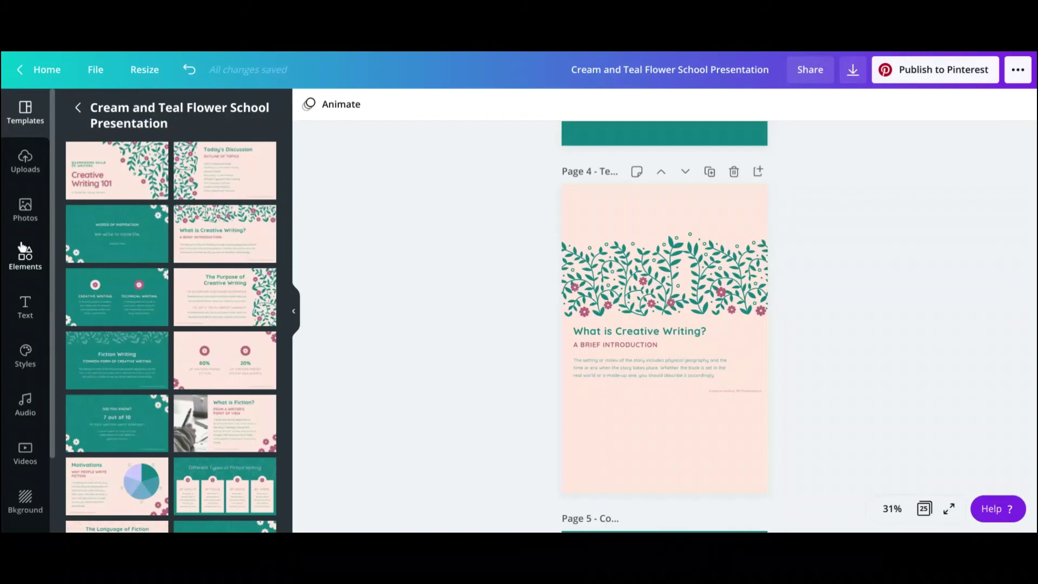
Step: Resize the presentation to a 1080 × 1920 px Instagram Story and return to page 1
{"action": "left_click", "coordinate": [137, 80]}
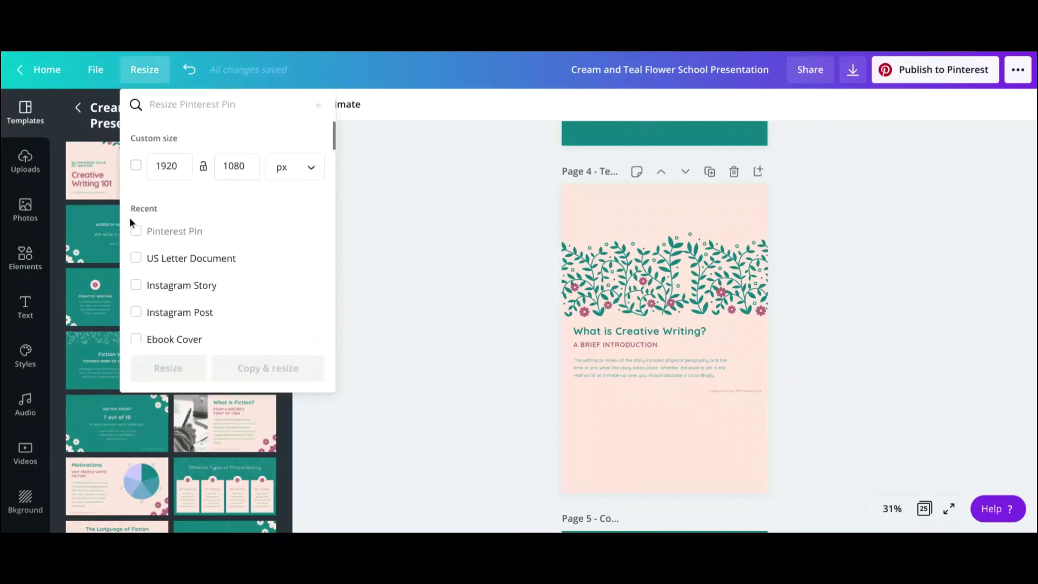
{"action": "left_click", "coordinate": [137, 287]}
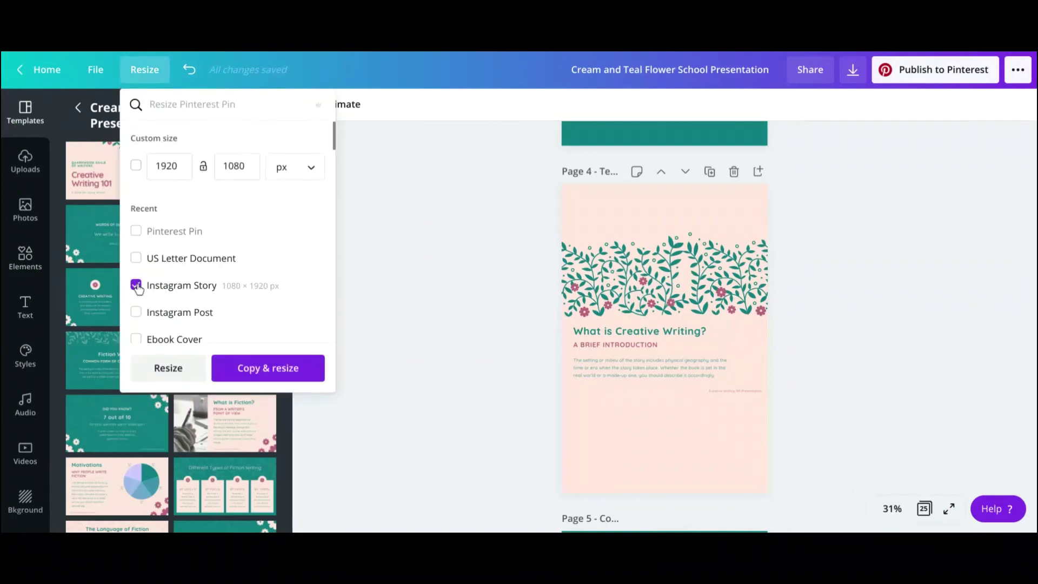
{"action": "left_click", "coordinate": [168, 368]}
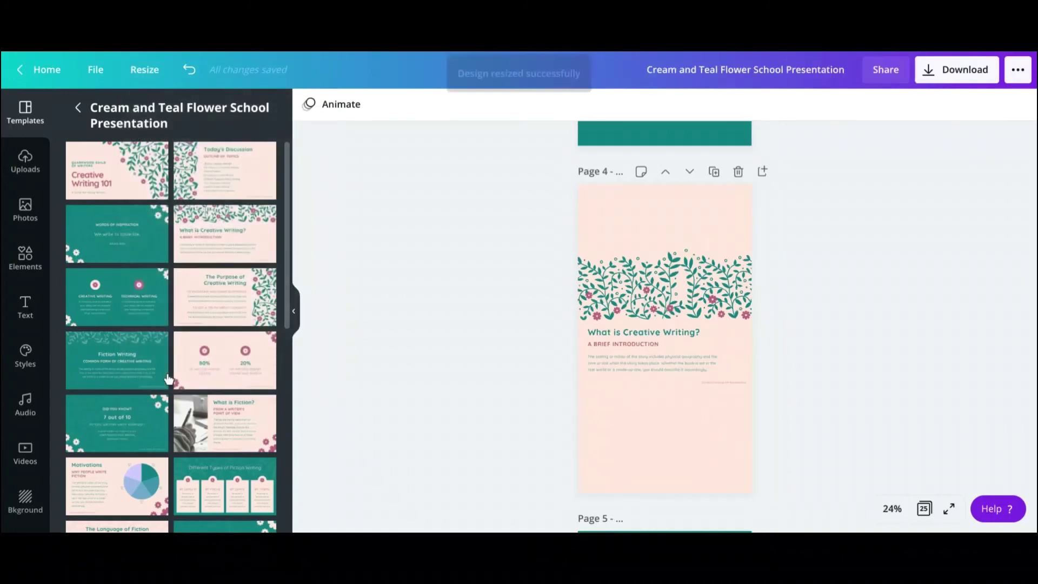
{"action": "scroll", "coordinate": [664, 324], "scroll_direction": "up", "scroll_amount": 10}
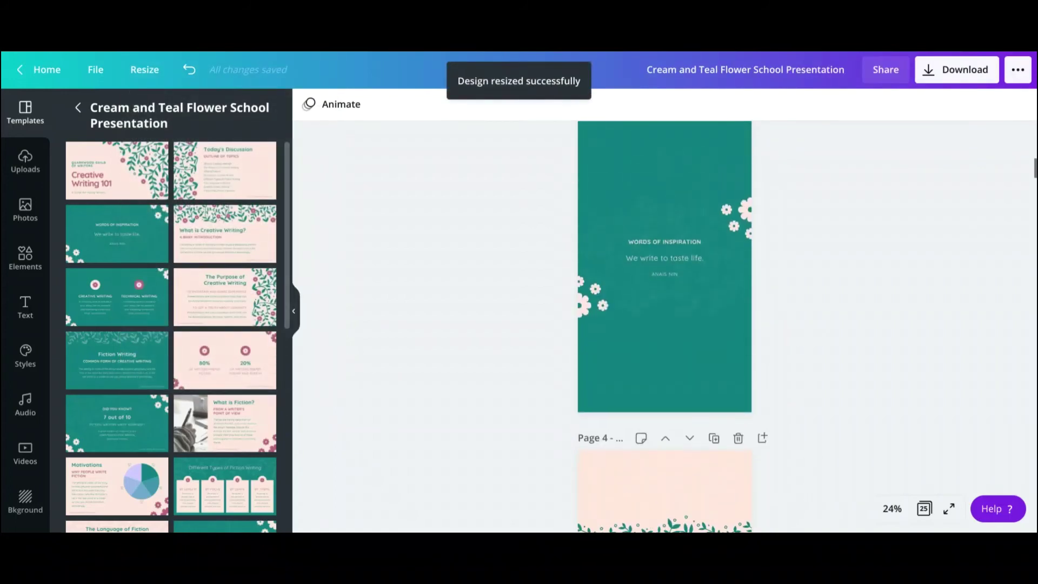
{"action": "scroll", "coordinate": [897, 325], "scroll_direction": "up", "scroll_amount": 6}
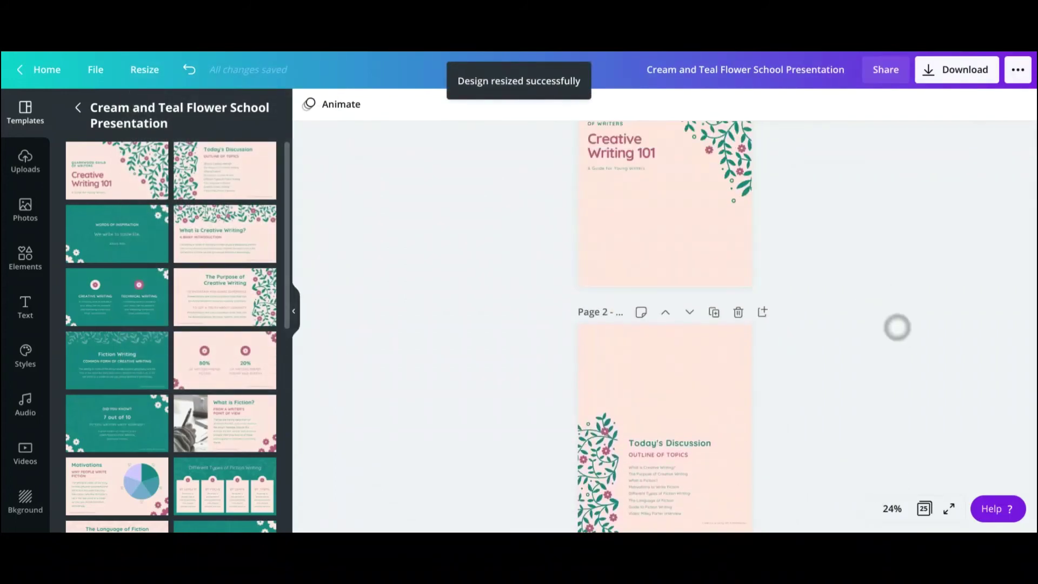